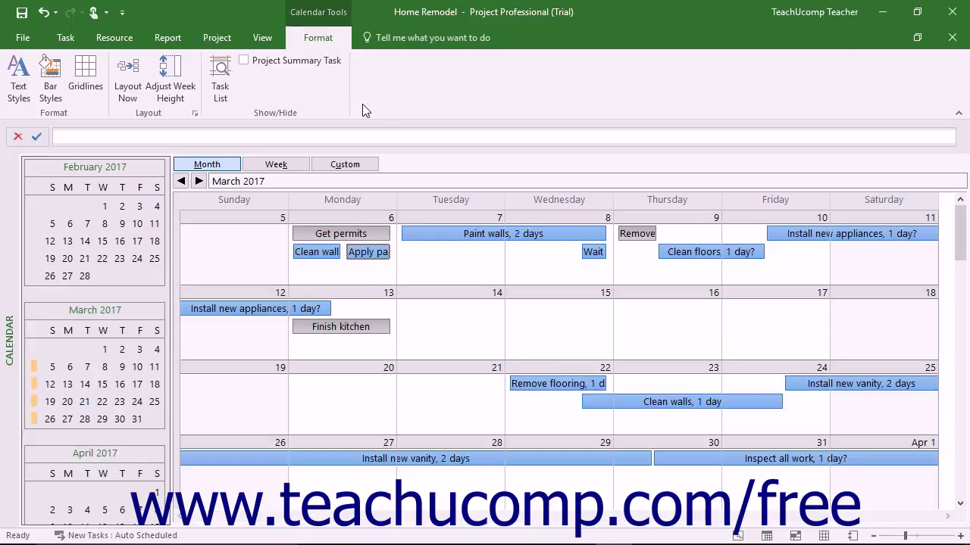
Open the Print page to preview the Home Remodel calendar on Letter landscape
click(38, 42)
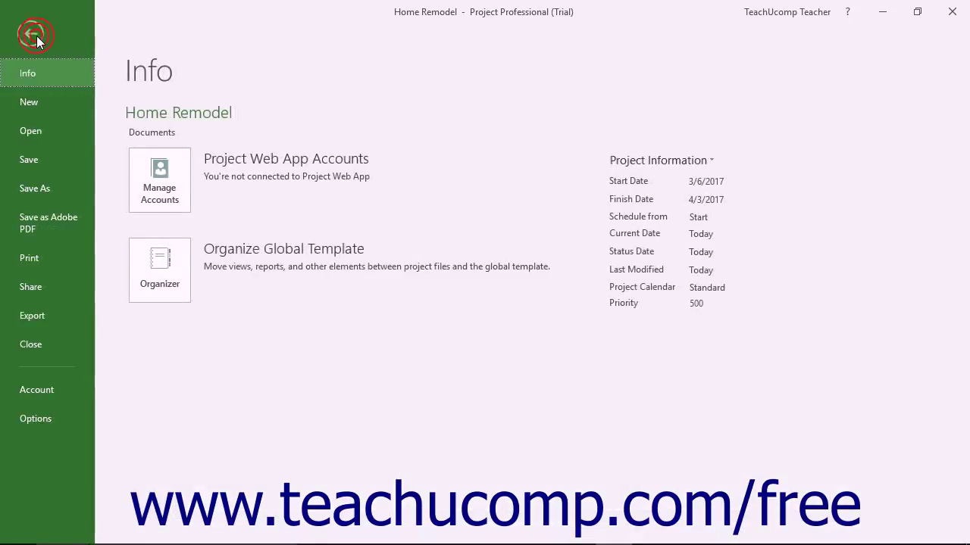
click(48, 258)
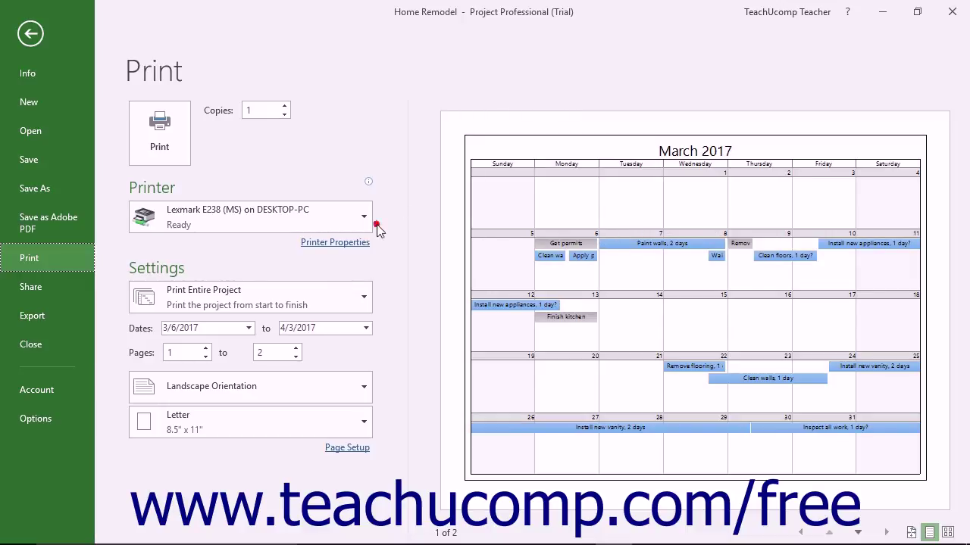
click(195, 271)
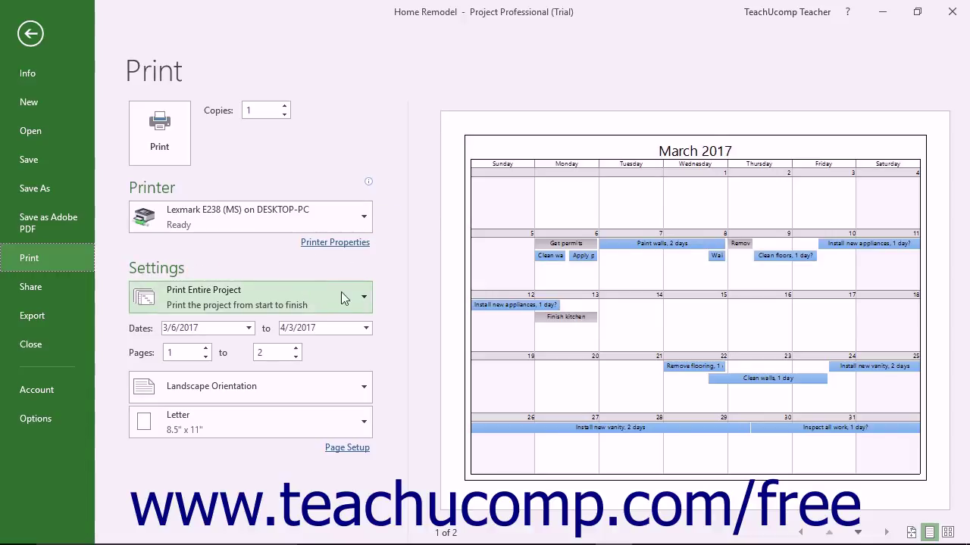
Set the print range to Print Specific Dates, 3/6/2017 to 4/3/2017
click(363, 299)
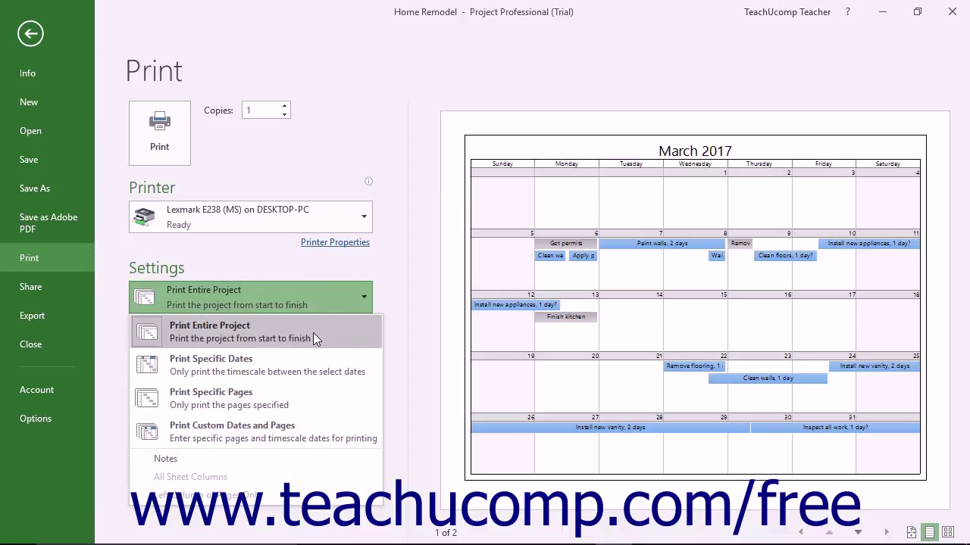
click(300, 371)
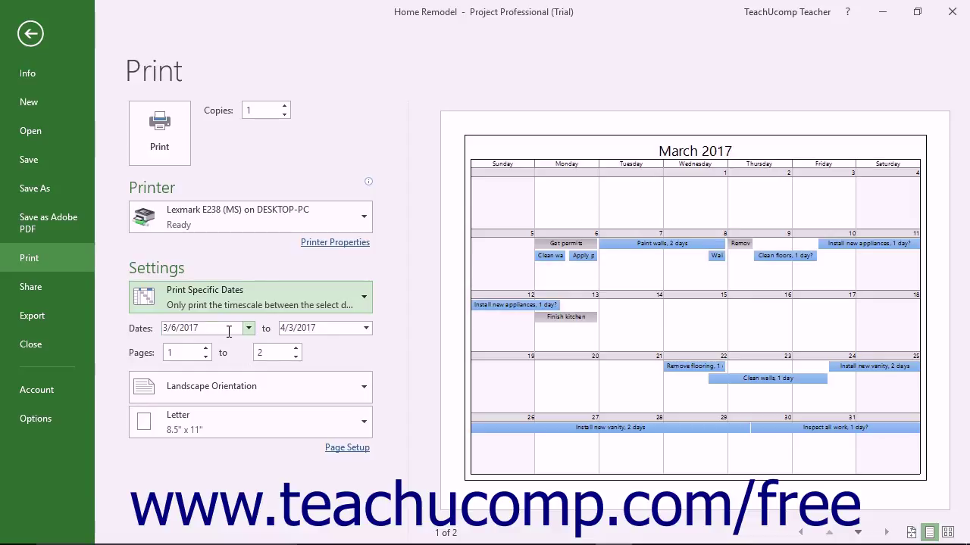
Check the orientation and paper size, leaving landscape and Letter unchanged
click(299, 388)
click(300, 387)
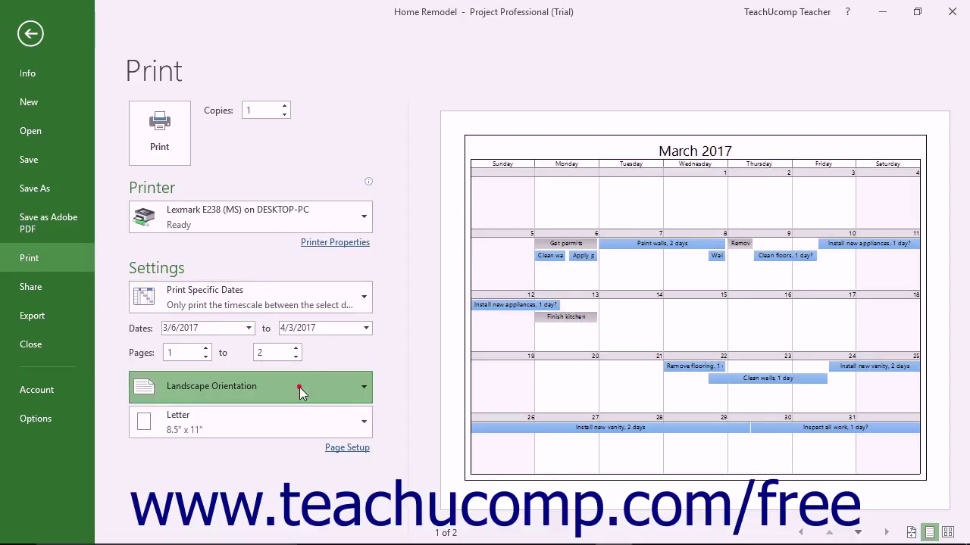
click(297, 421)
click(297, 421)
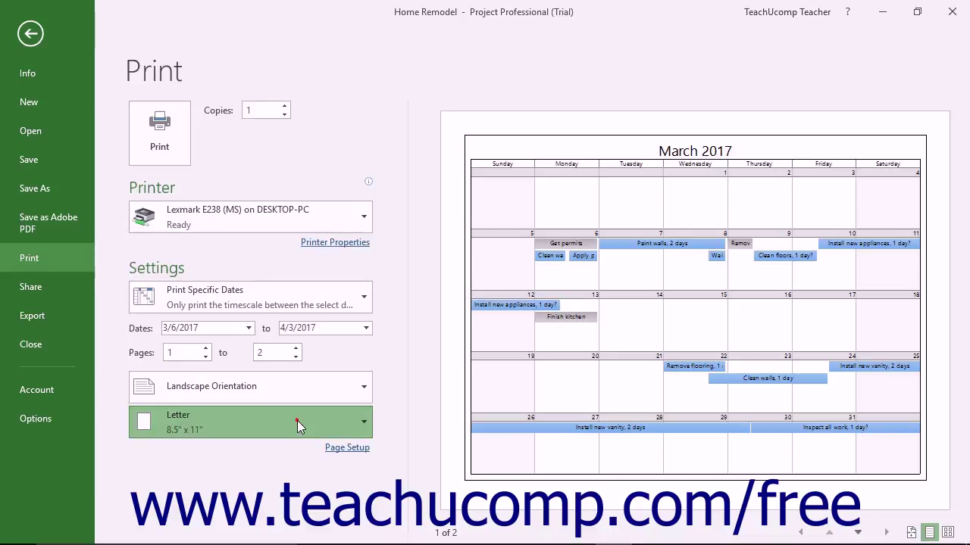
Switch the print range back to Print Entire Project and view the preview at actual size
click(306, 297)
click(284, 329)
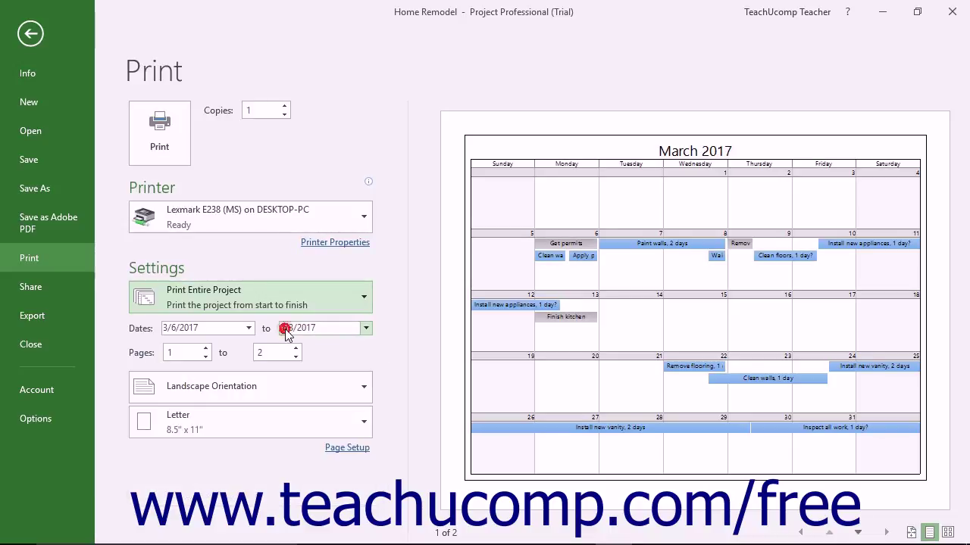
click(910, 533)
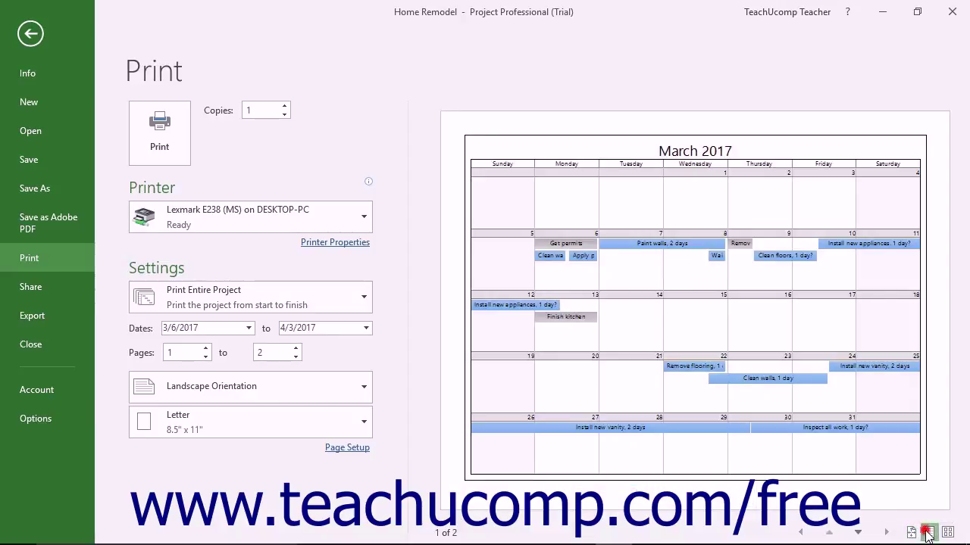
click(929, 533)
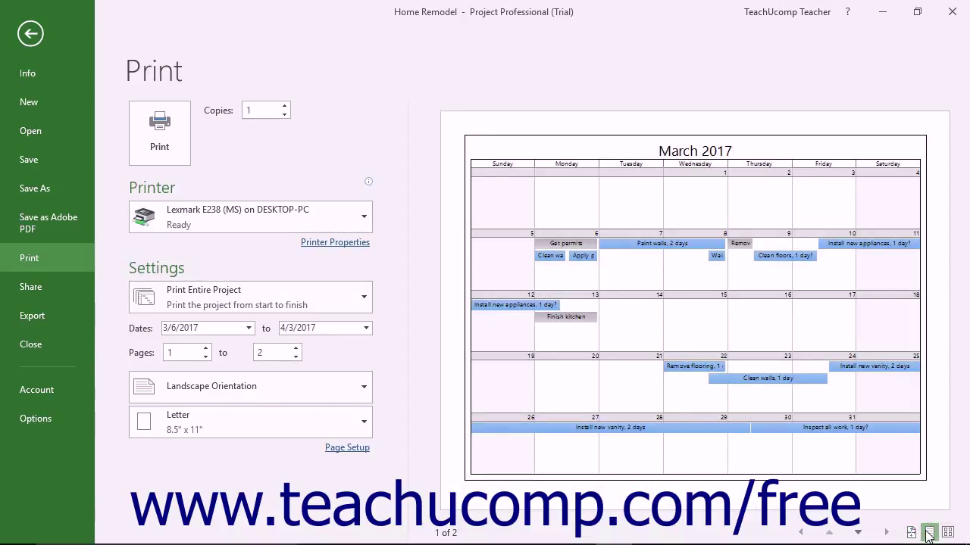
click(347, 449)
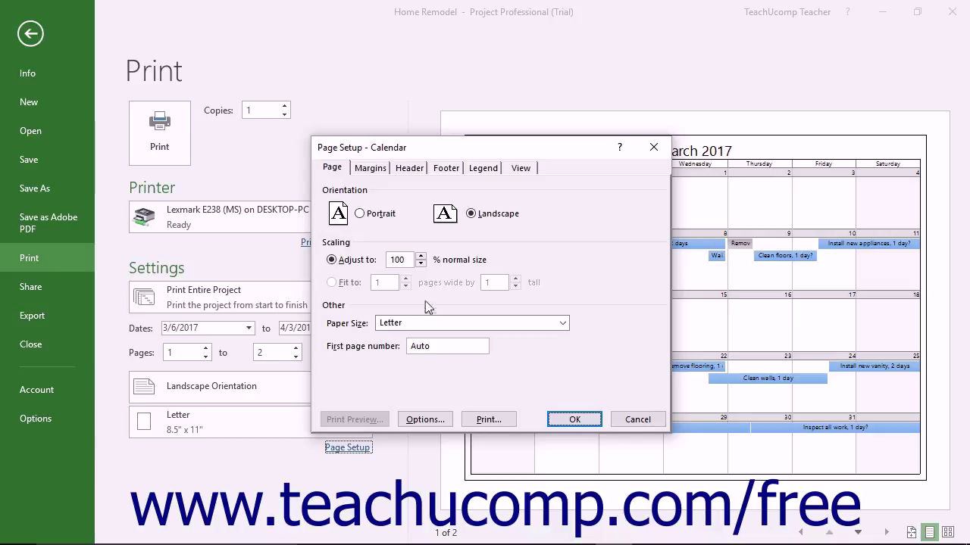
Keep landscape, 100% of normal size, Letter paper and an Auto first page number on the Page tab
click(338, 174)
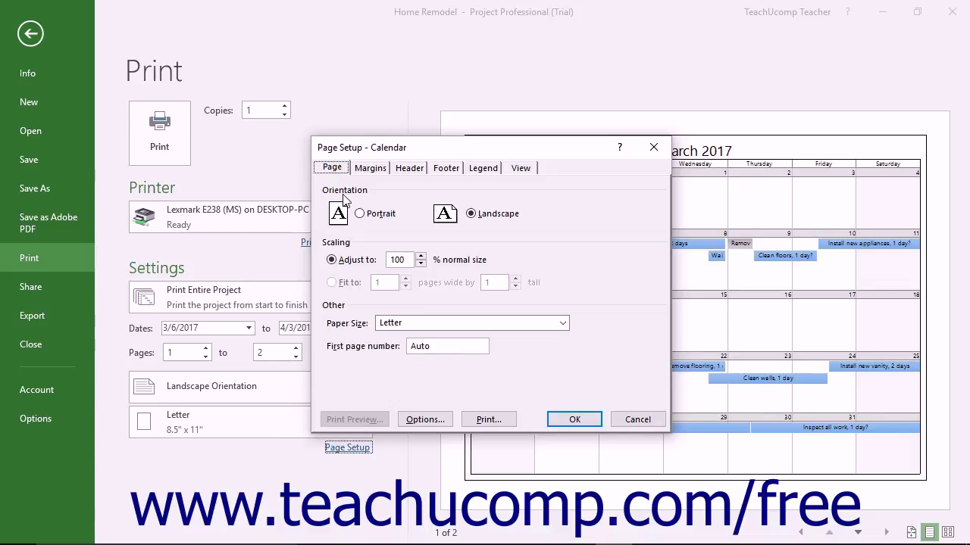
click(473, 215)
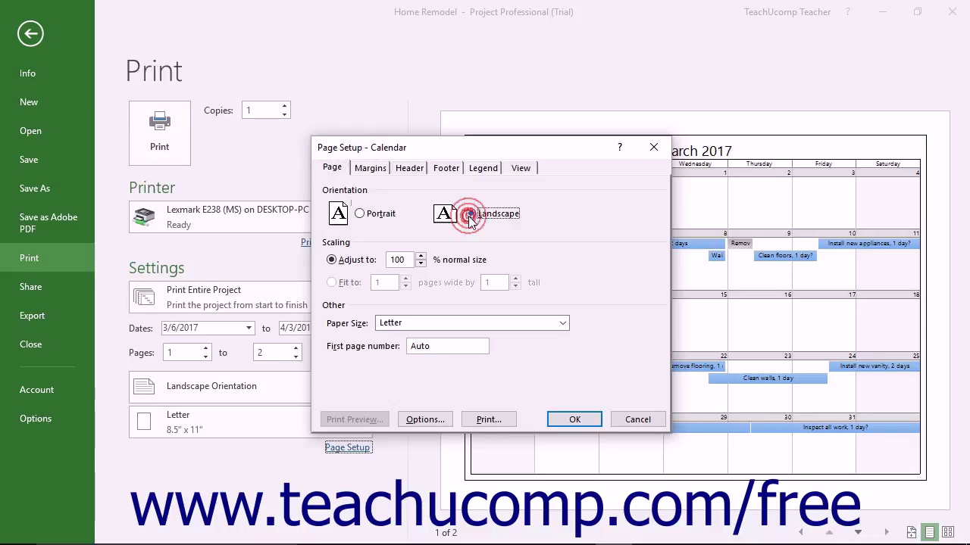
click(370, 267)
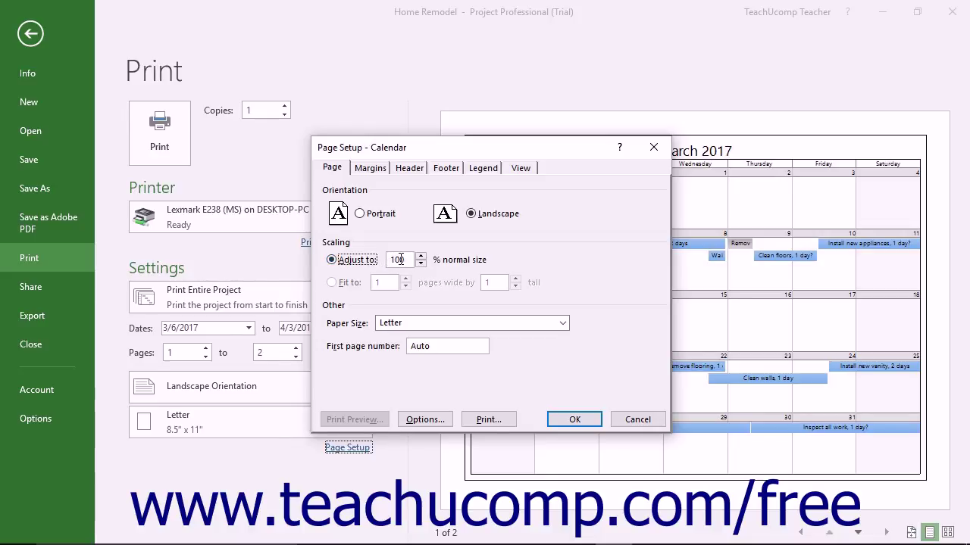
click(401, 259)
click(338, 291)
click(562, 324)
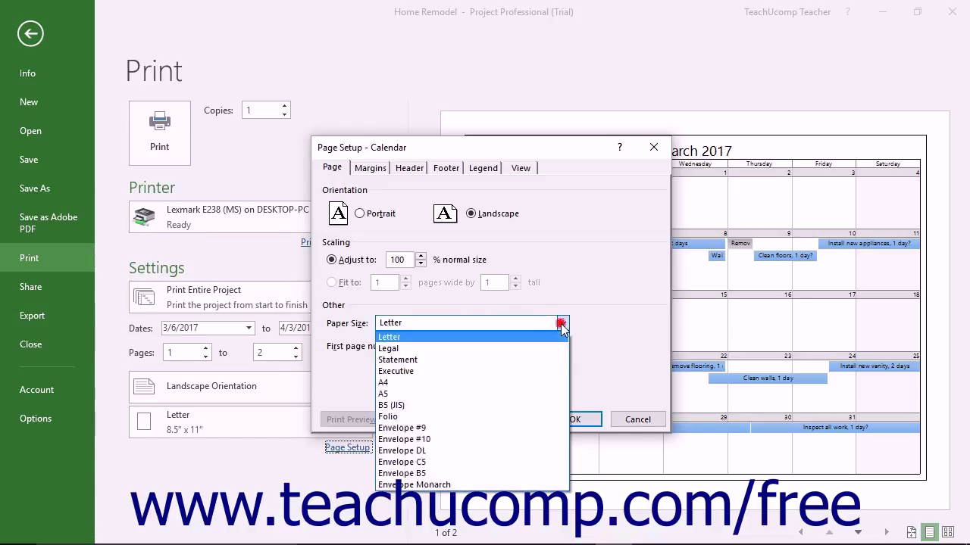
click(562, 323)
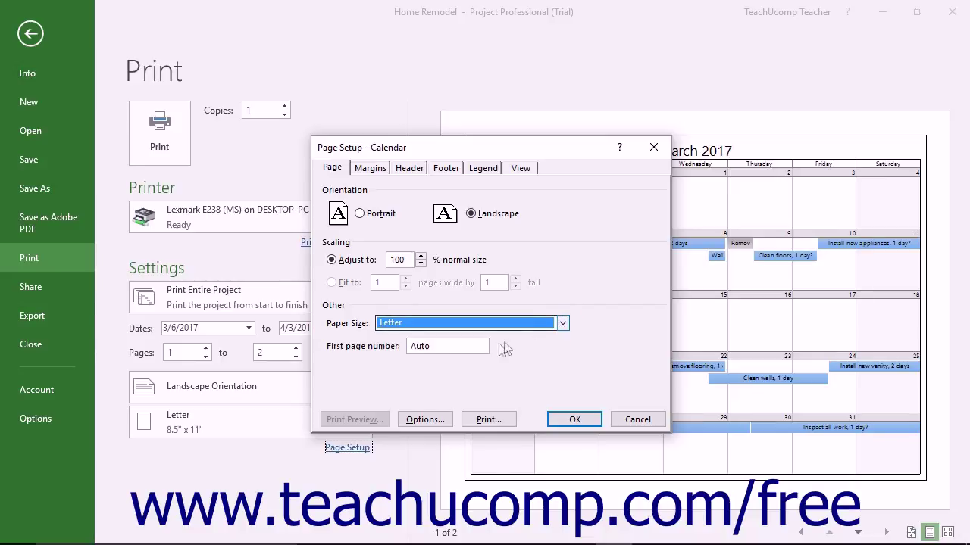
click(444, 350)
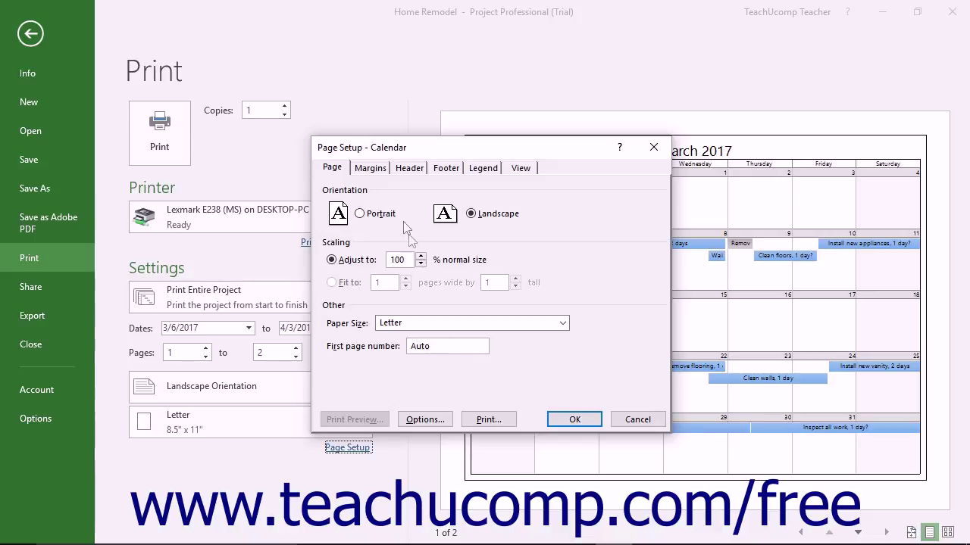
Review the 0.5 in. margins with borders on every page, then view the empty header settings
click(373, 171)
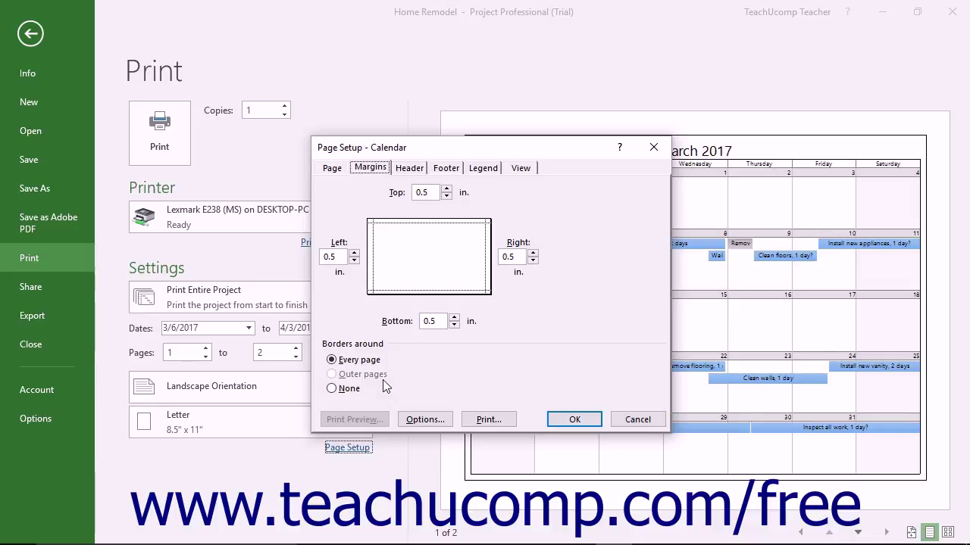
click(409, 168)
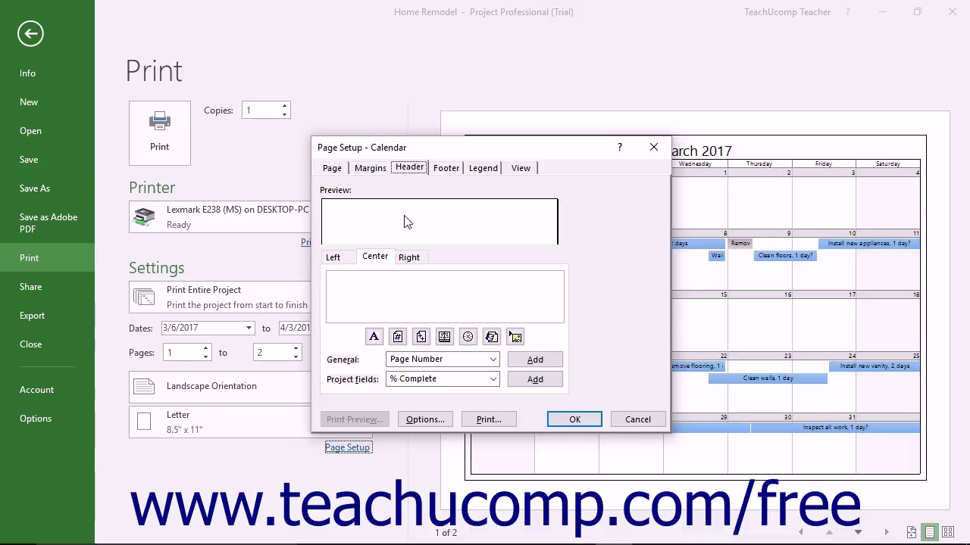
Insert the file name field into the header's centre section, leaving font and picture unchanged
click(345, 258)
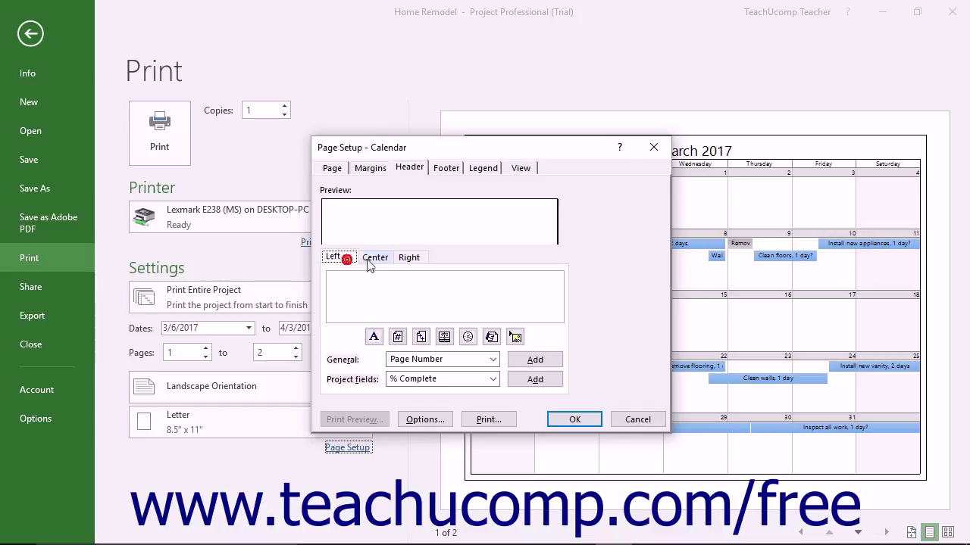
click(371, 259)
click(409, 258)
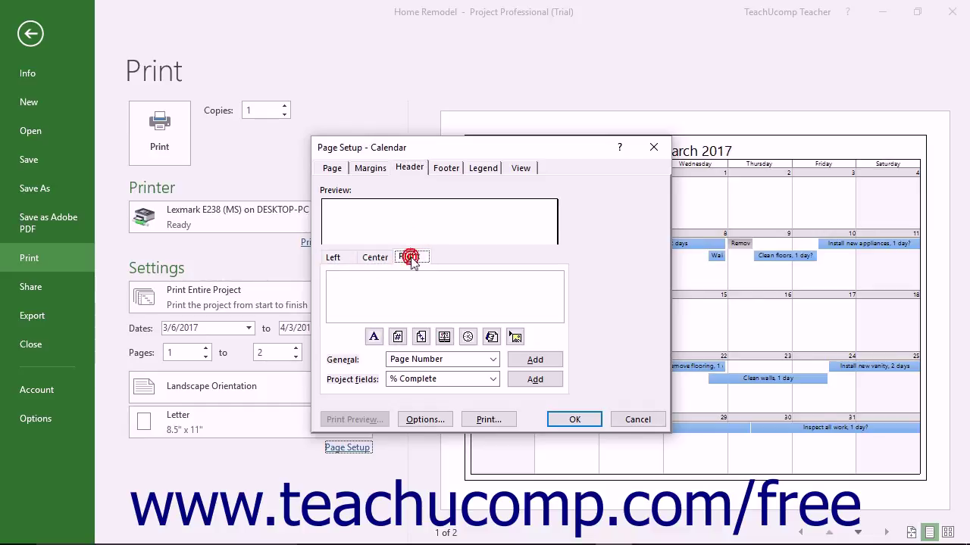
click(373, 257)
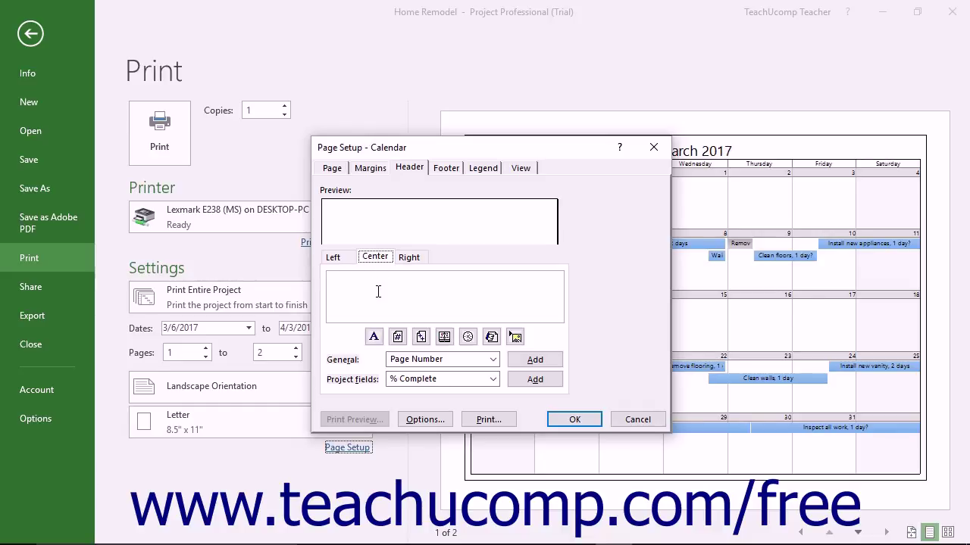
click(378, 291)
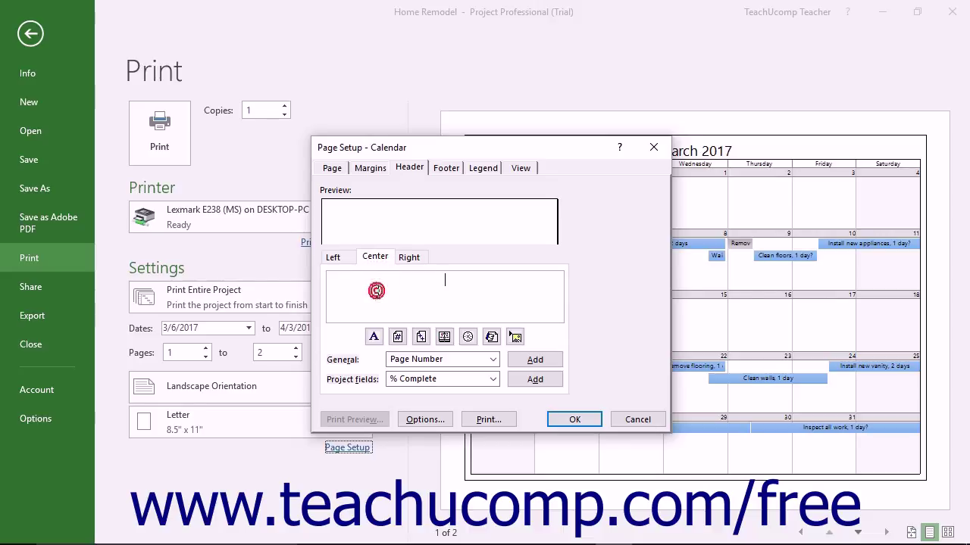
click(376, 337)
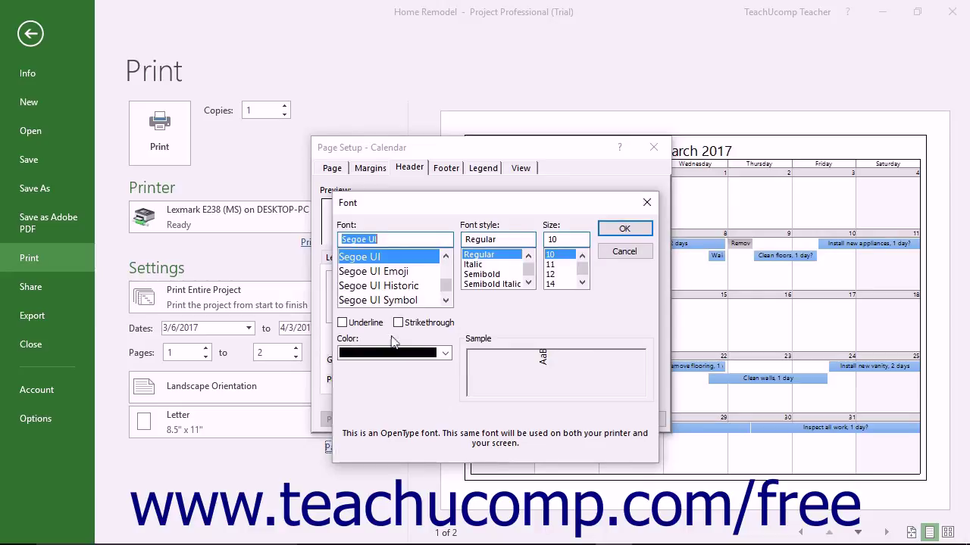
click(623, 251)
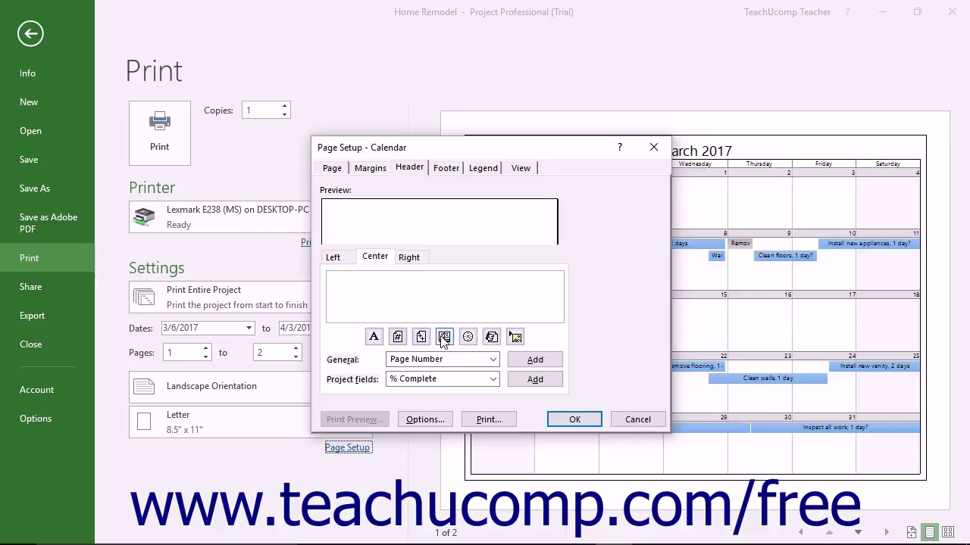
click(492, 338)
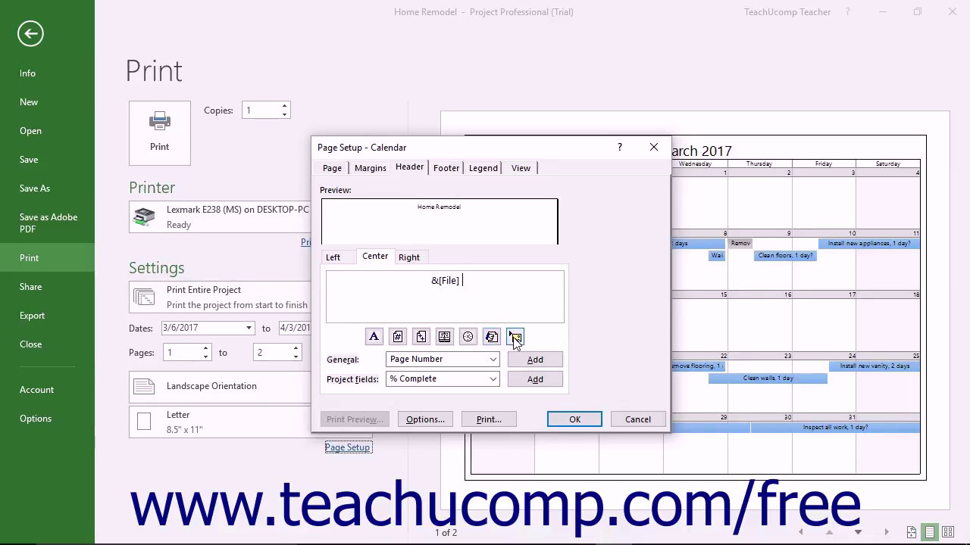
click(513, 337)
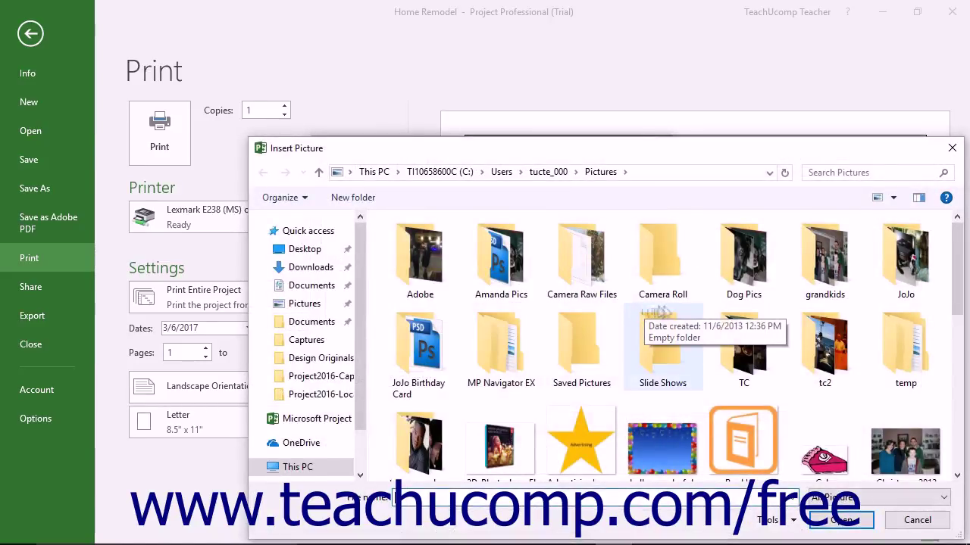
click(951, 145)
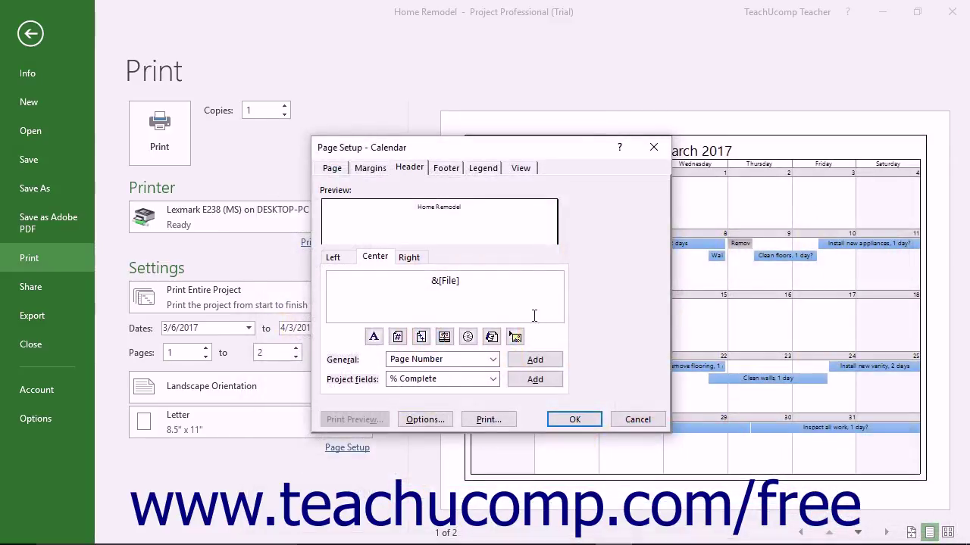
click(494, 361)
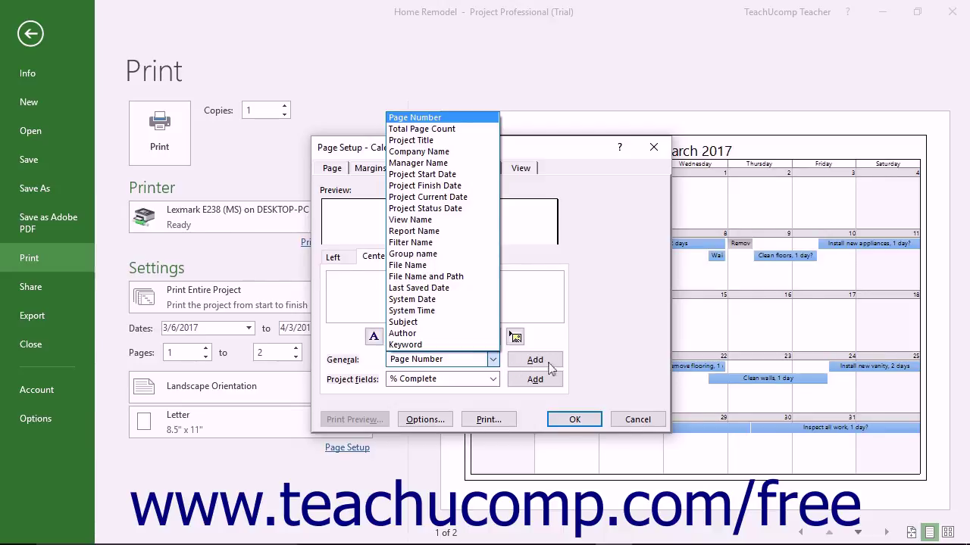
click(572, 362)
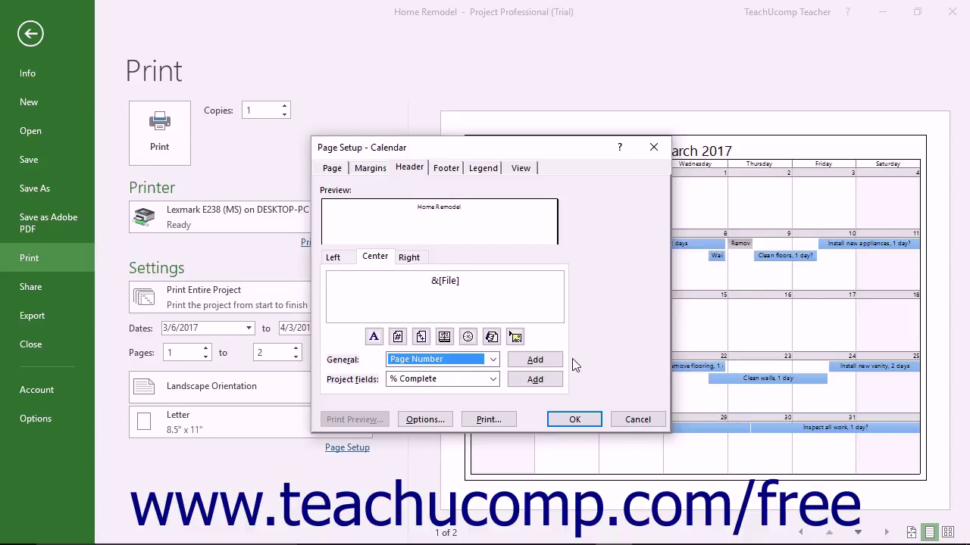
click(494, 381)
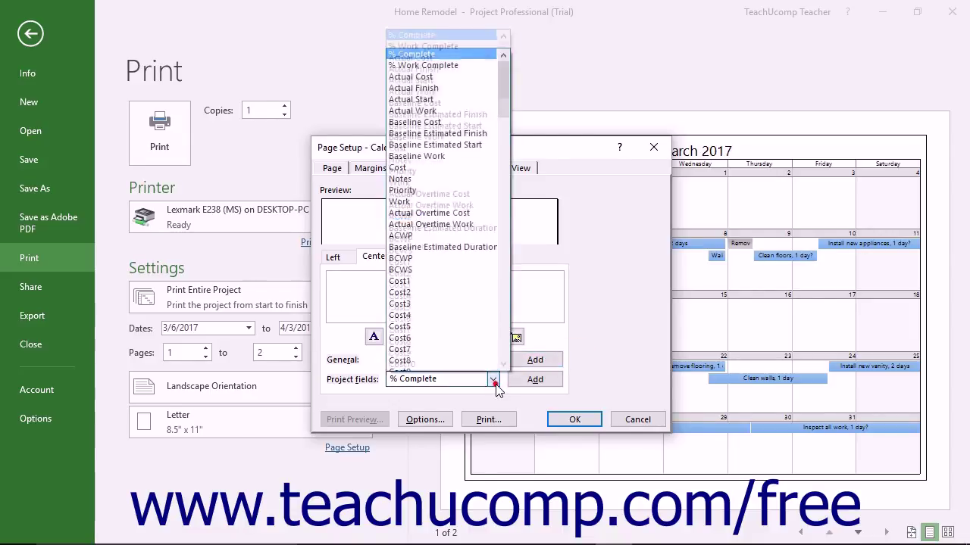
click(573, 384)
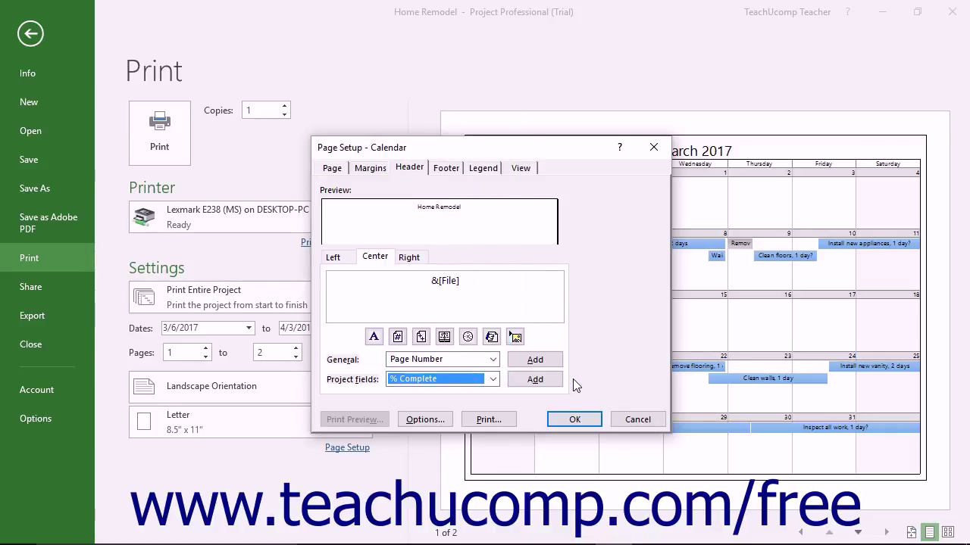
click(448, 168)
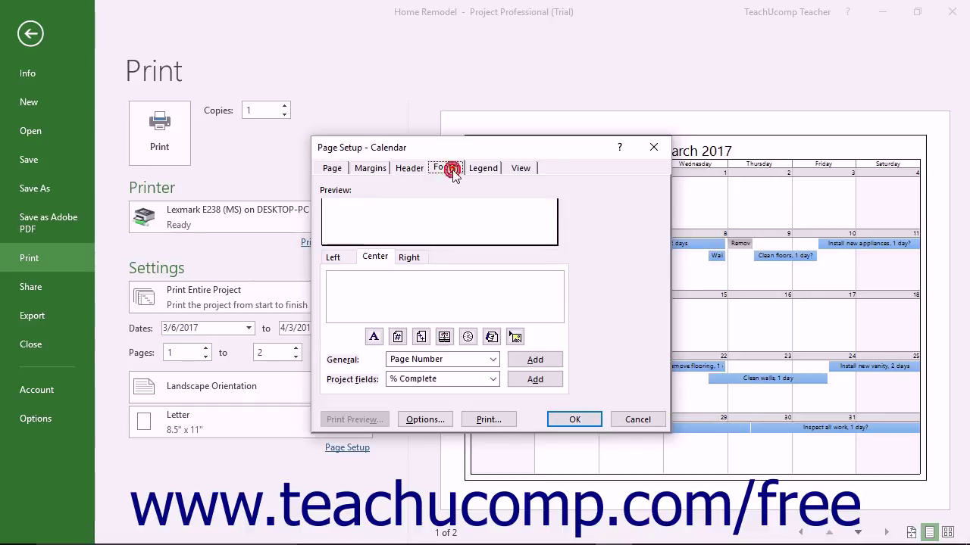
Centre a footer of page number 'of' total pages, previewing as '1 of 1'
click(379, 258)
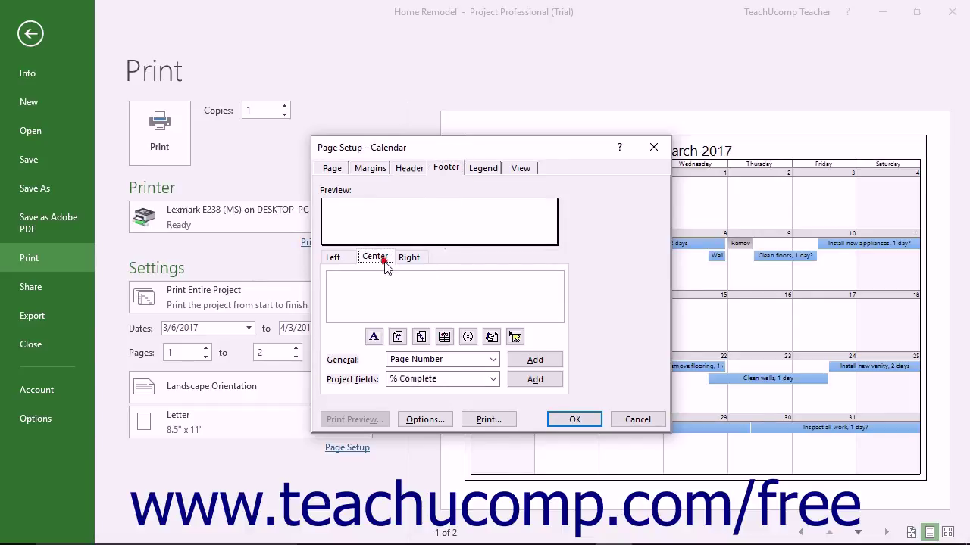
click(398, 336)
text(of)
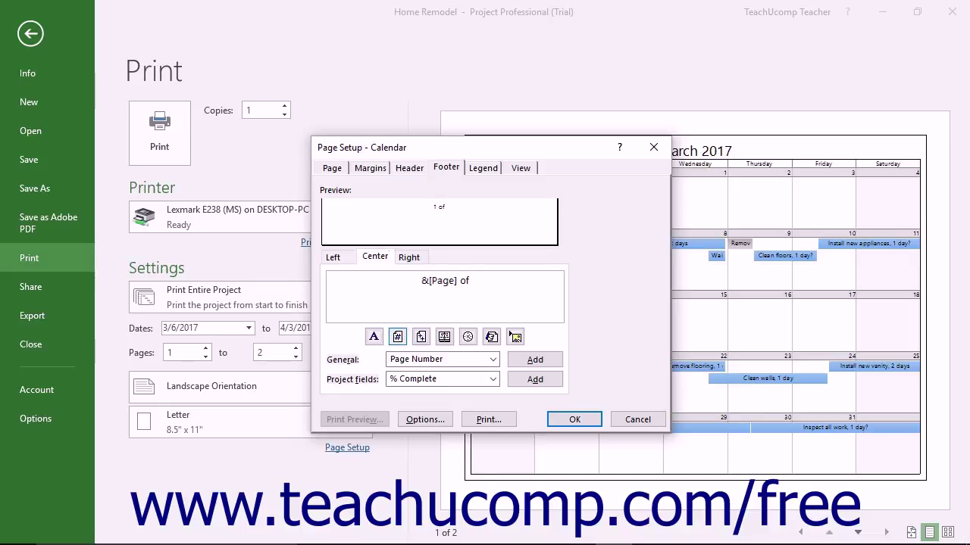
click(421, 337)
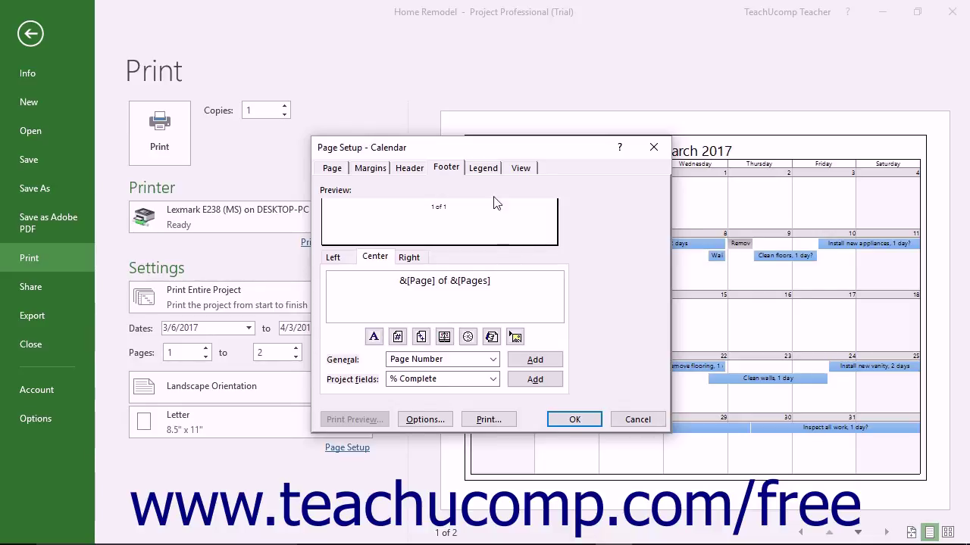
click(484, 168)
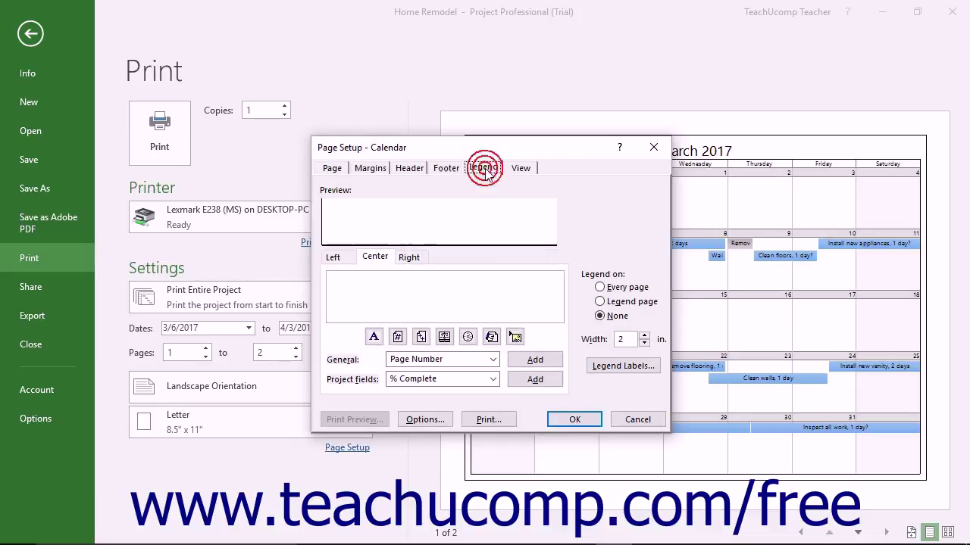
Print the legend on a separate legend page, 2 in. wide, keeping the default label font
click(600, 288)
click(600, 303)
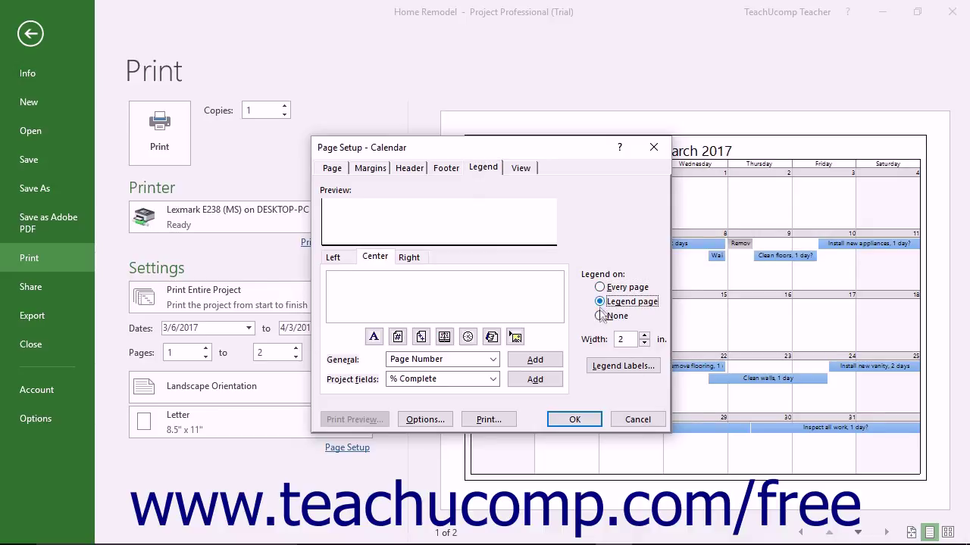
click(600, 316)
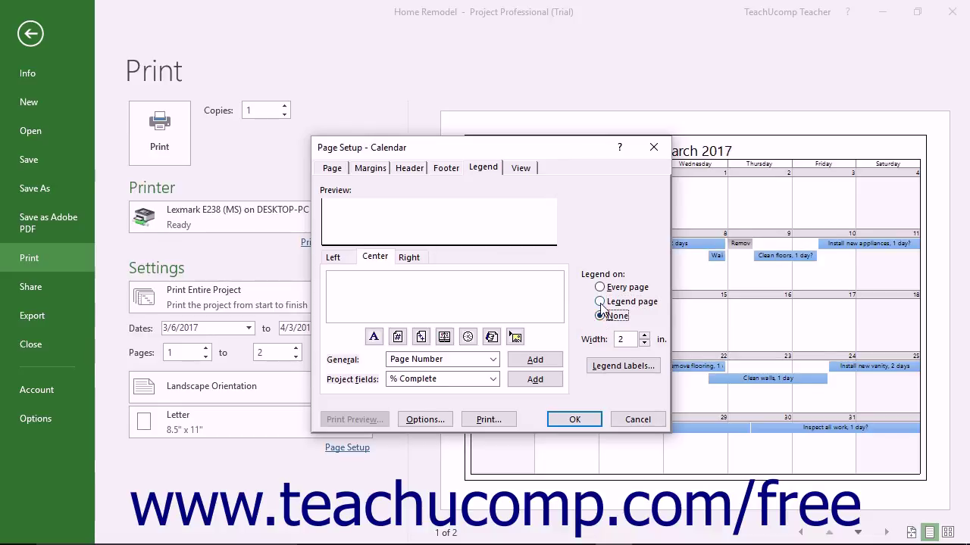
click(600, 302)
click(624, 340)
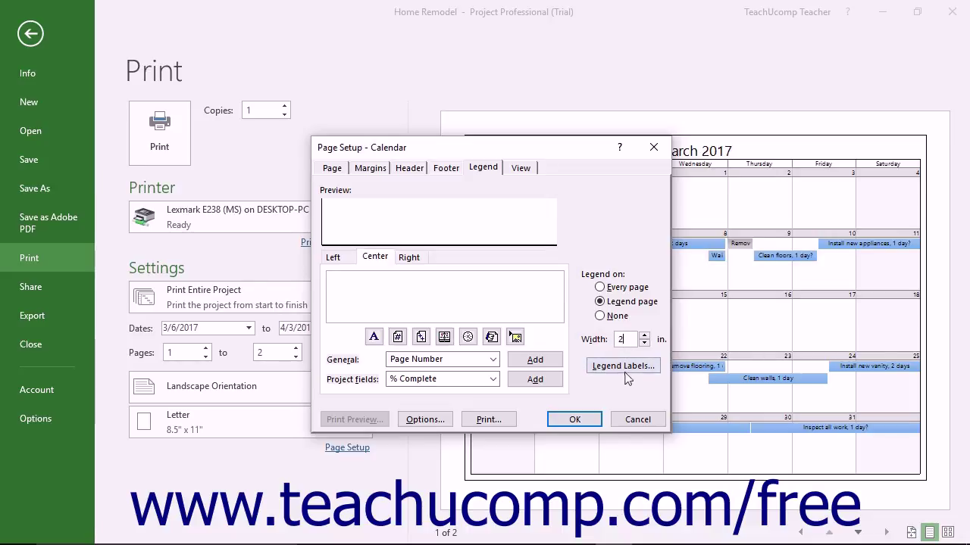
click(628, 367)
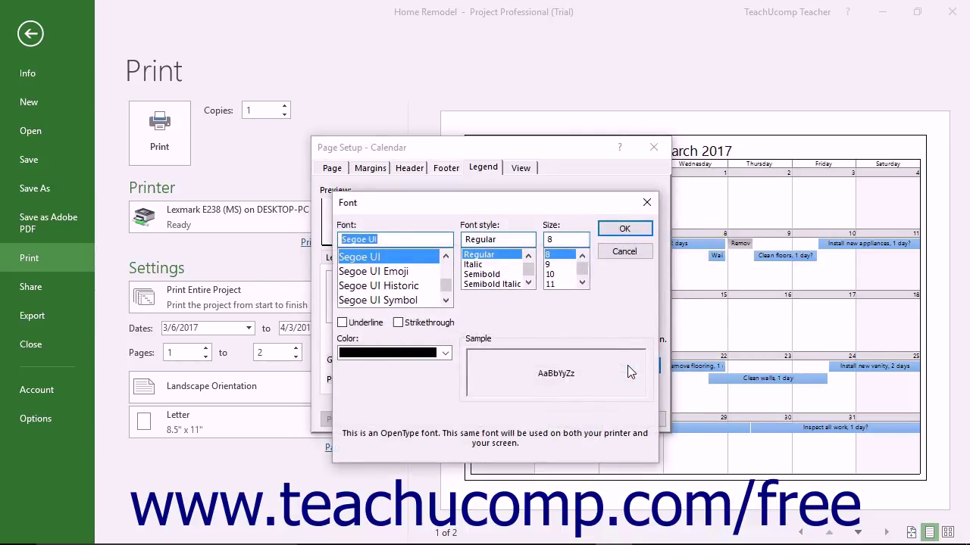
click(625, 230)
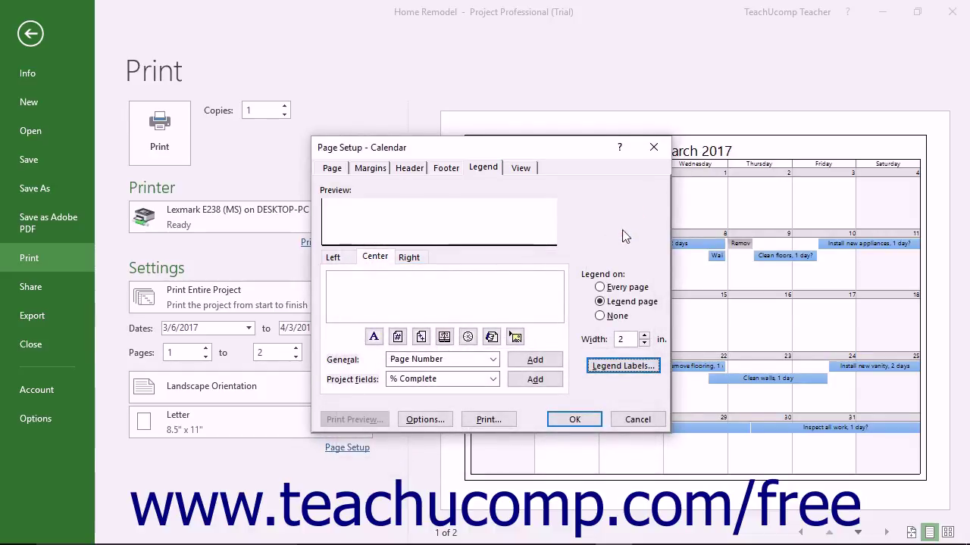
click(526, 168)
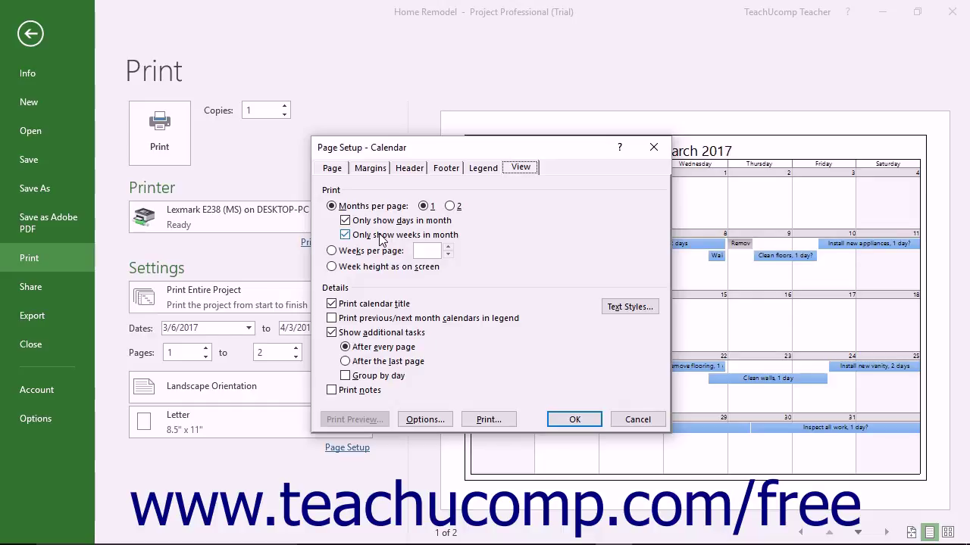
Apply the page setup with one month per page and the calendar title printed
click(572, 422)
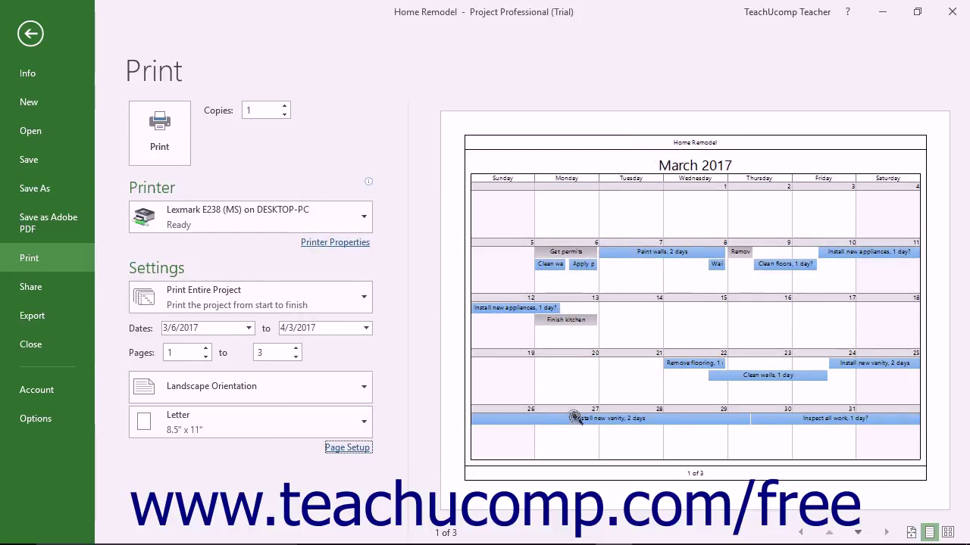
Select the Copies value to change the number of copies
double_click(257, 111)
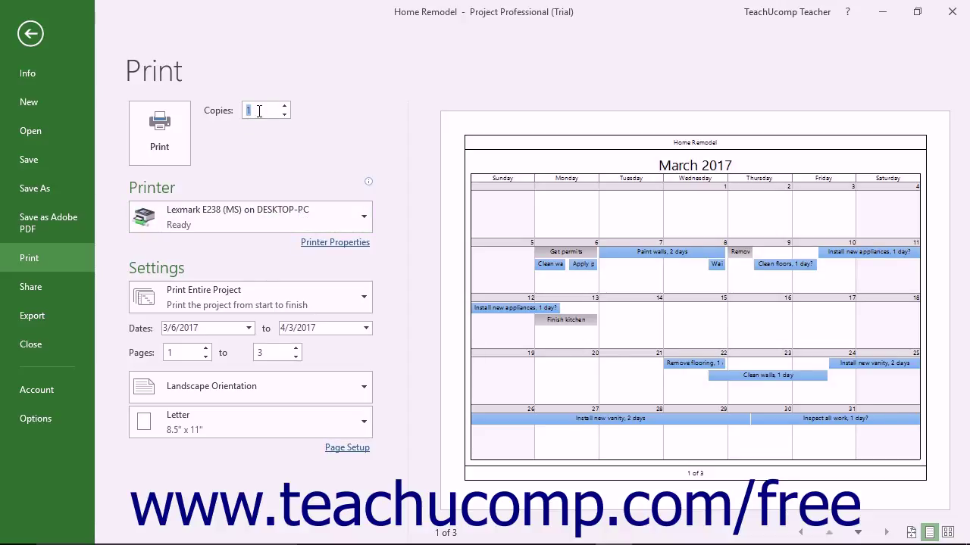